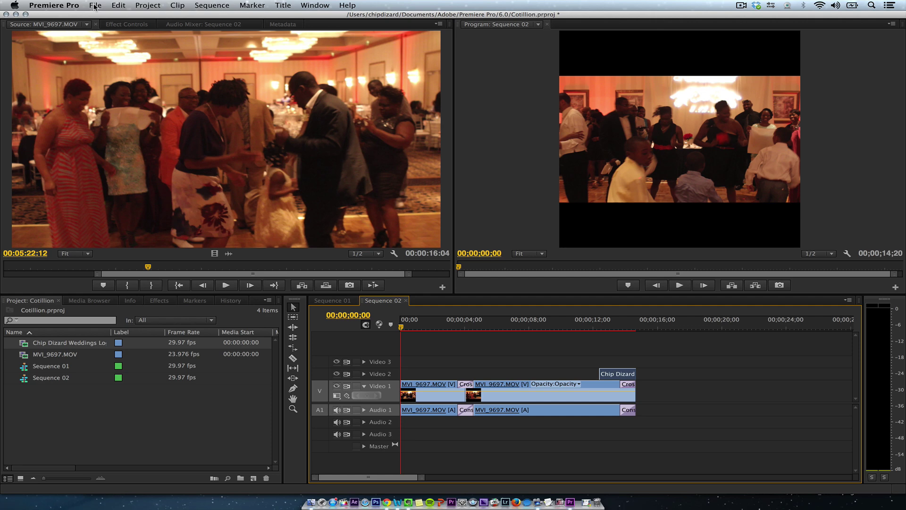
Review the video frame, audio and preview settings of the custom IG Video preset for a new sequence, without creating one.
{"action": "left_click", "coordinate": [95, 6]}
{"action": "mouse_move", "coordinate": [106, 17]}
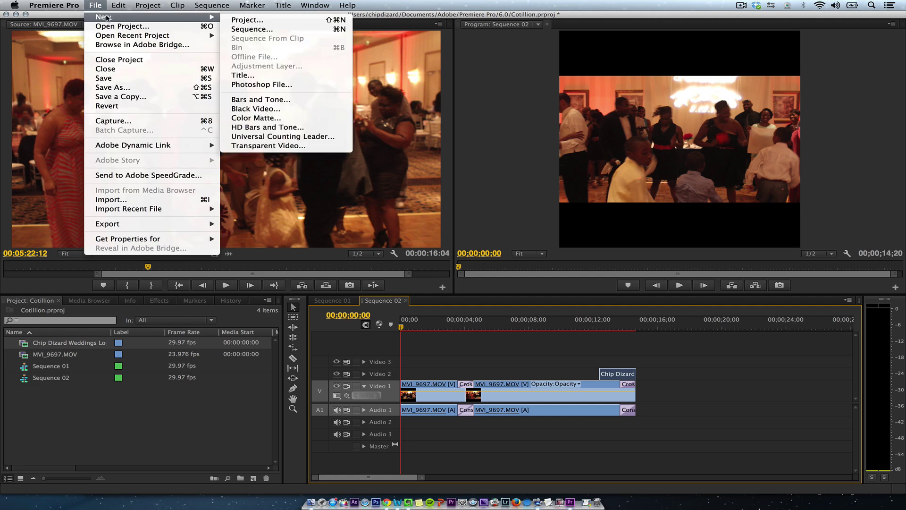
{"action": "left_click", "coordinate": [277, 29]}
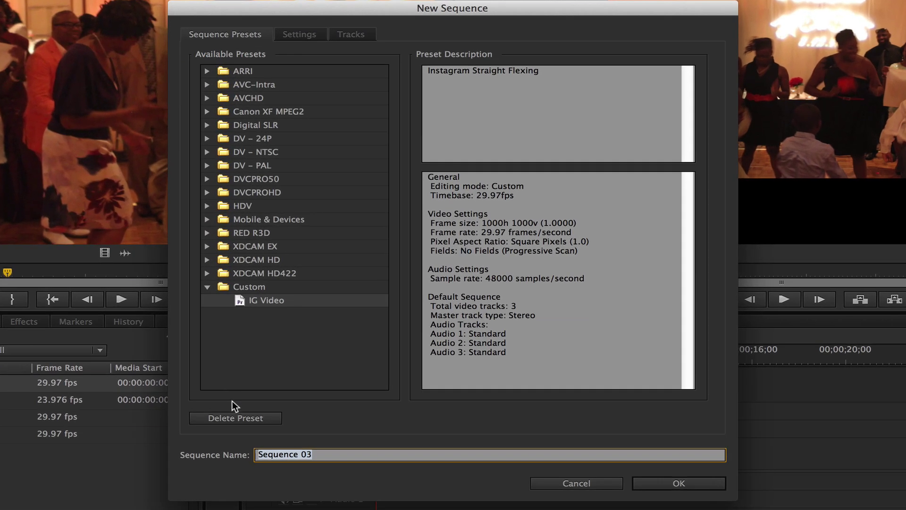
{"action": "left_click", "coordinate": [305, 34]}
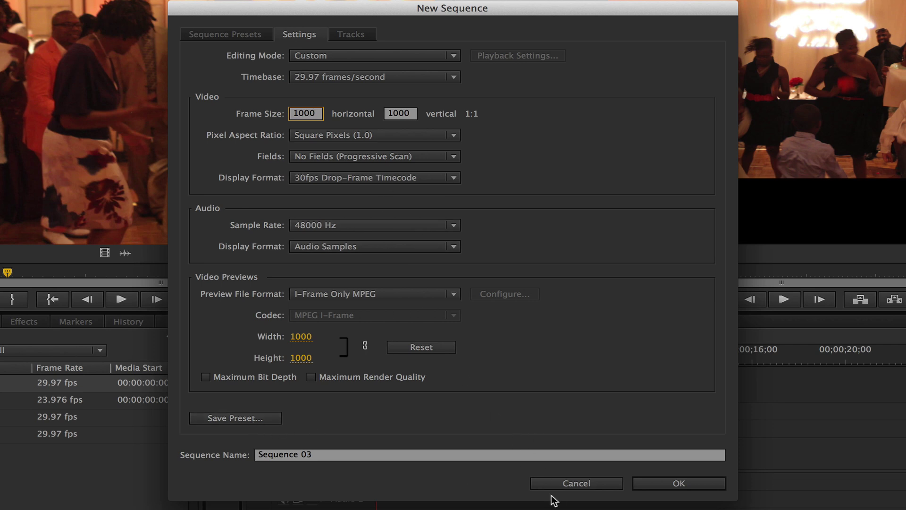
{"action": "left_click", "coordinate": [241, 36]}
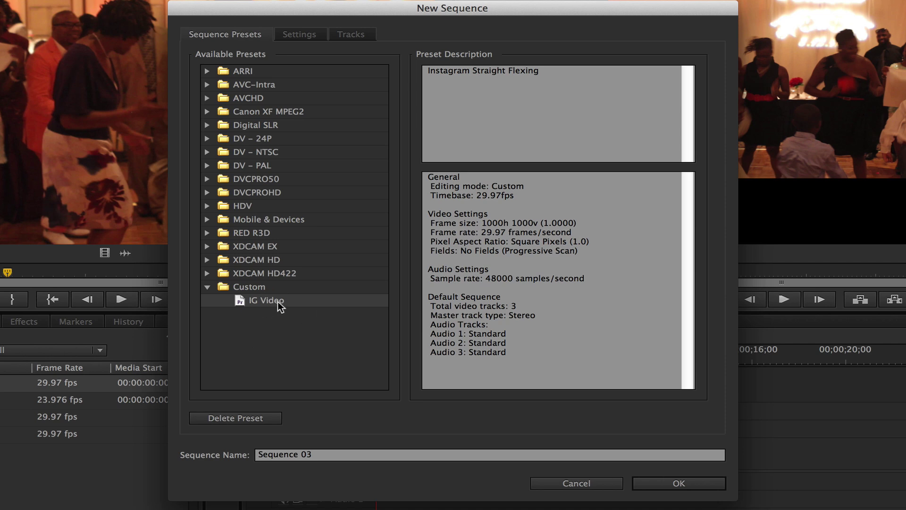
{"action": "left_click", "coordinate": [607, 483]}
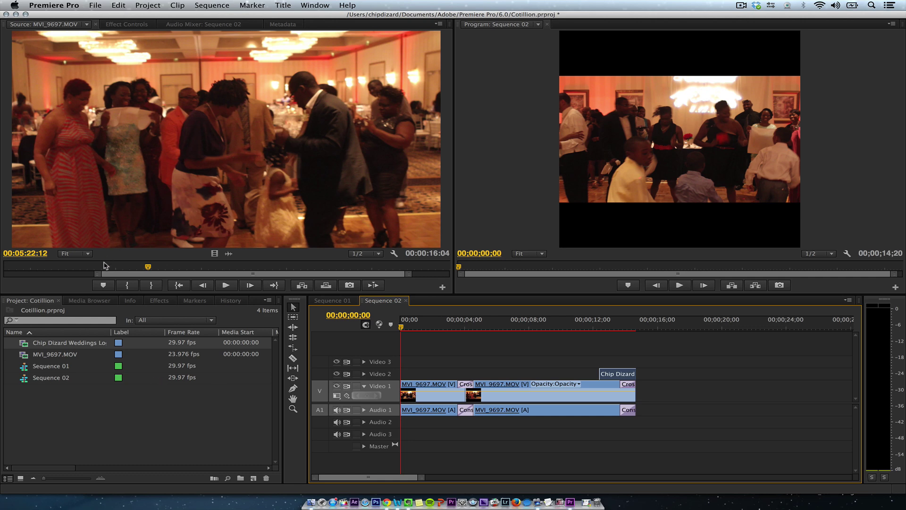
Skim through the MVI_9697.MOV source clip and create a new sequence named Sequence 04 from the IG Video preset.
{"action": "left_click", "coordinate": [108, 267]}
{"action": "left_click_drag", "start_coordinate": [108, 267], "coordinate": [305, 277]}
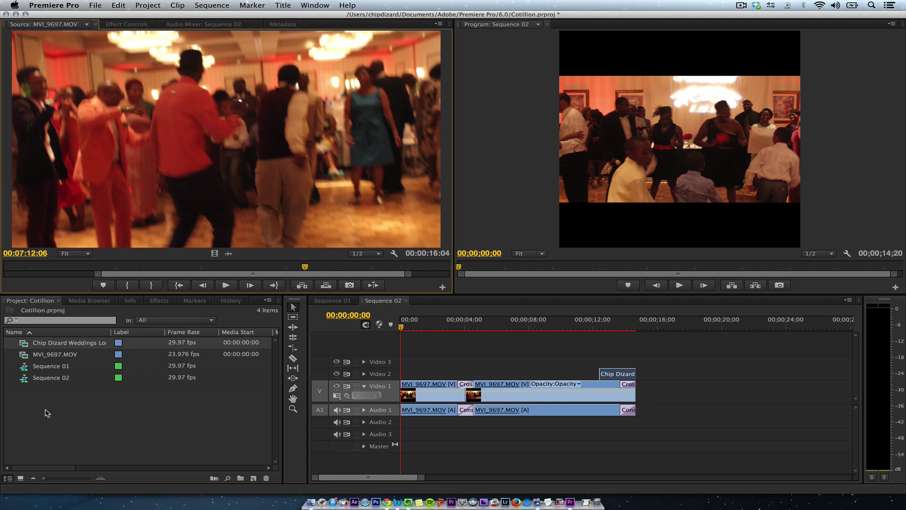
{"action": "left_click", "coordinate": [47, 371]}
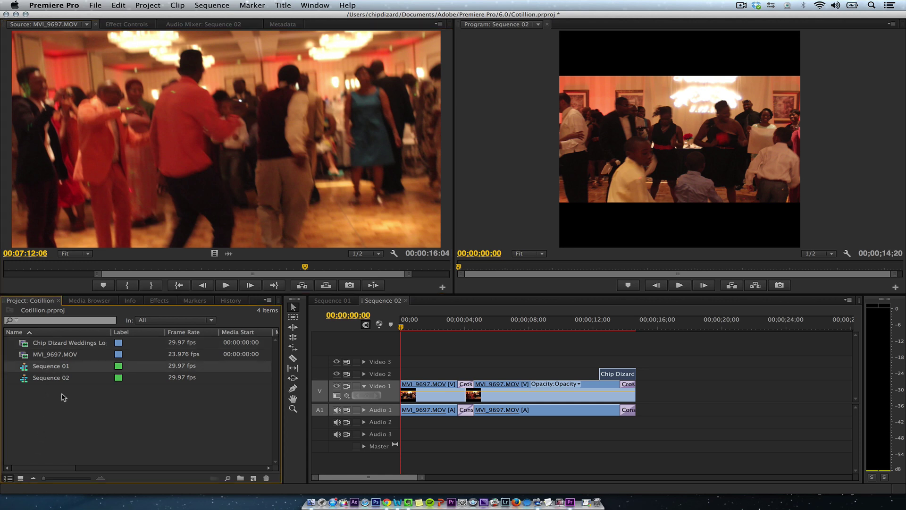
{"action": "left_click", "coordinate": [61, 377]}
{"action": "left_click", "coordinate": [60, 401]}
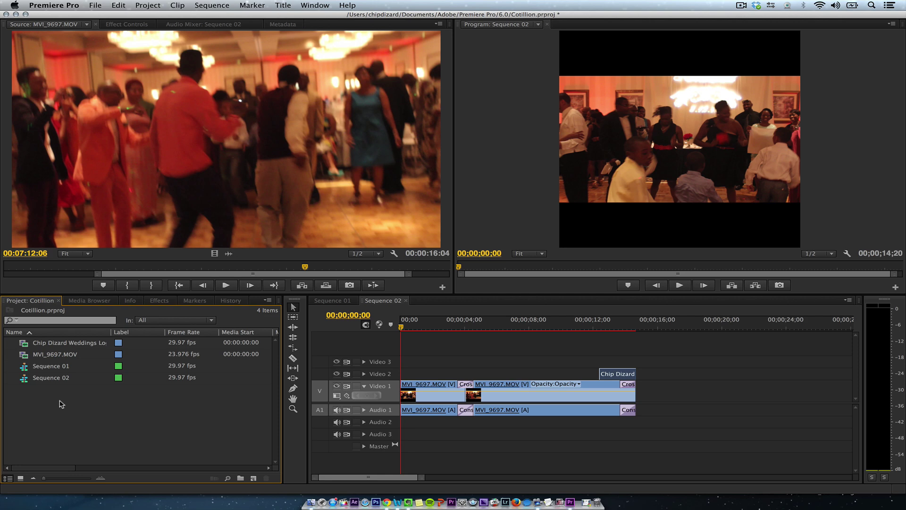
{"action": "key", "text": "super+n"}
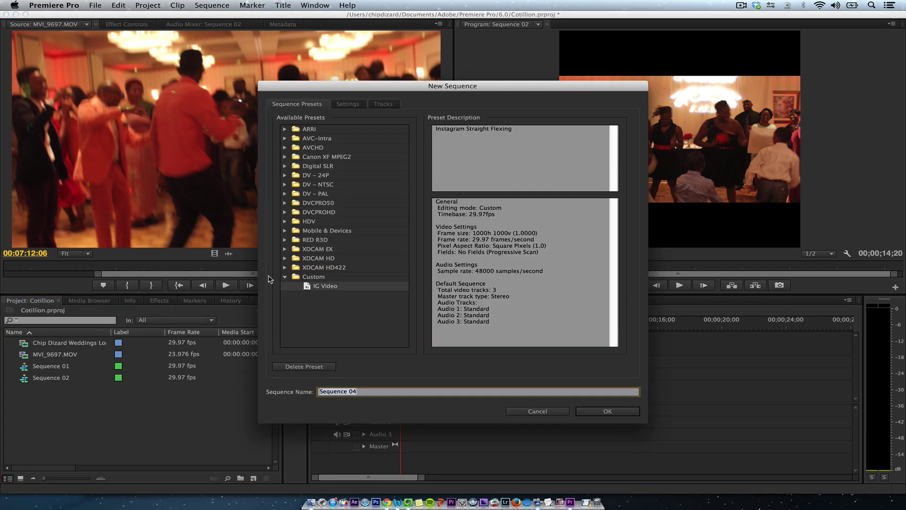
{"action": "left_click", "coordinate": [613, 412]}
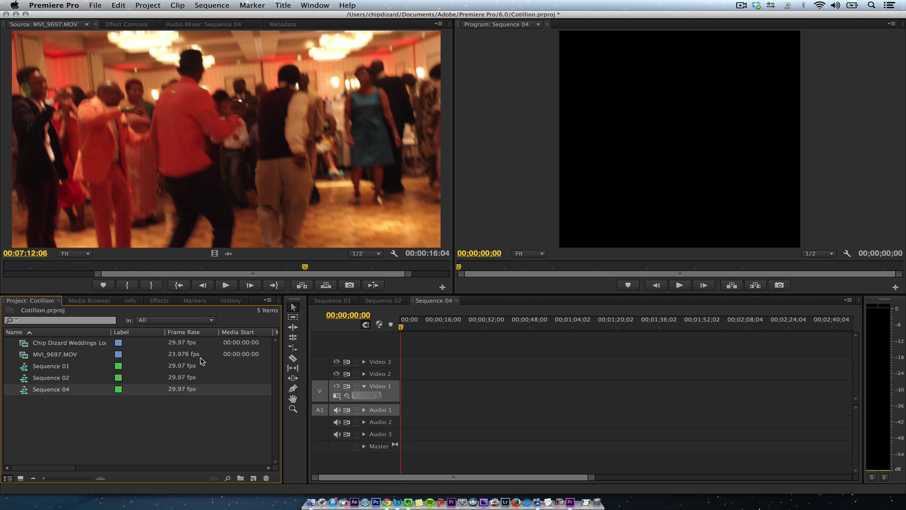
Mark an 8-second range ending at 00:05:53:22 in MVI_9697.MOV and place it at the start of Video 1, keeping the existing sequence settings.
{"action": "left_click", "coordinate": [227, 178]}
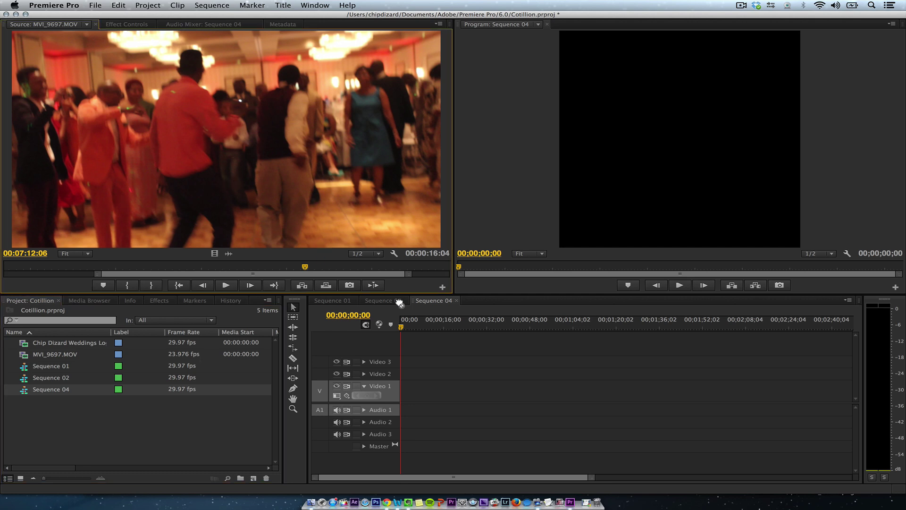
{"action": "left_click_drag", "start_coordinate": [306, 267], "coordinate": [194, 268]}
{"action": "key", "text": "i"}
{"action": "key", "text": "o"}
{"action": "left_click_drag", "start_coordinate": [191, 189], "coordinate": [399, 395]}
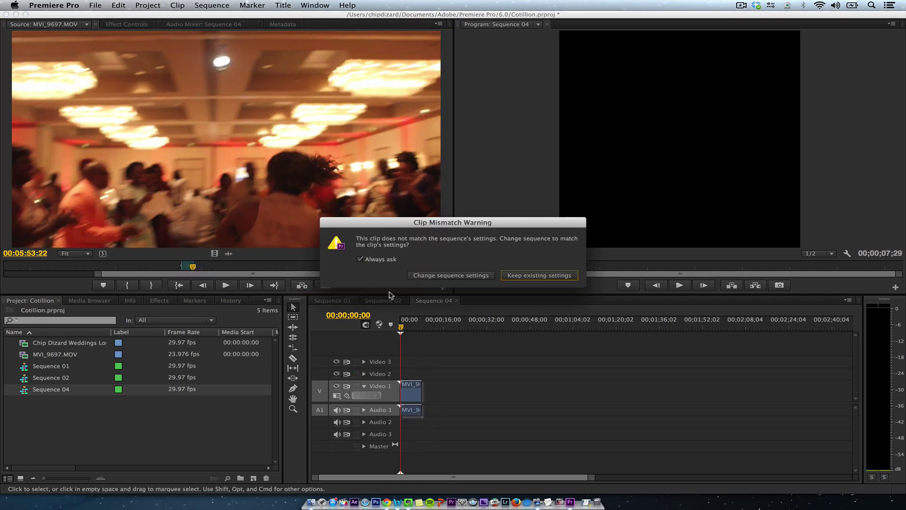
{"action": "left_click", "coordinate": [543, 276]}
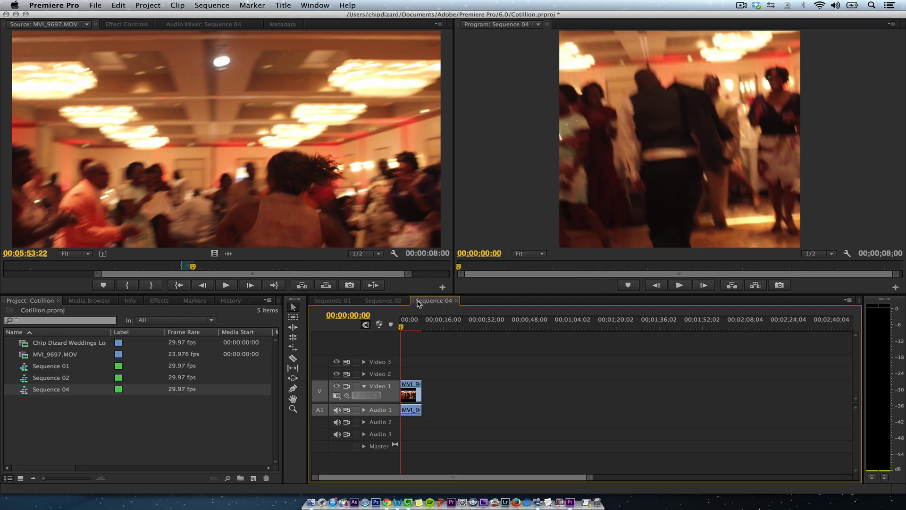
Examine the new clip's framing in Sequence 04 and compare it with the letterboxed footage in Sequence 02.
{"action": "left_click_drag", "start_coordinate": [425, 323], "coordinate": [383, 325]}
{"action": "key", "text": "equal"}
{"action": "key", "text": "equal"}
{"action": "key", "text": "equal"}
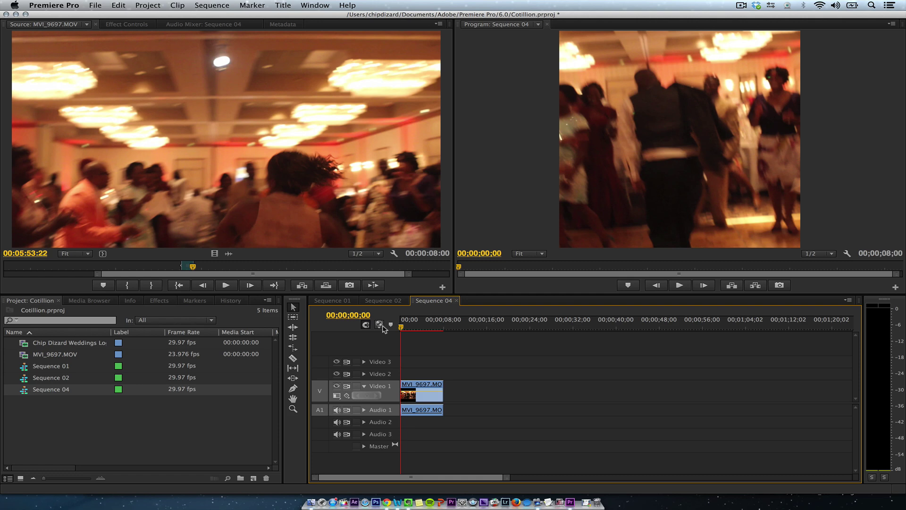
{"action": "key", "text": "="}
{"action": "mouse_move", "coordinate": [533, 325]}
{"action": "left_mouse_down"}
{"action": "mouse_move", "coordinate": [553, 331]}
{"action": "mouse_move", "coordinate": [532, 342]}
{"action": "left_mouse_up"}
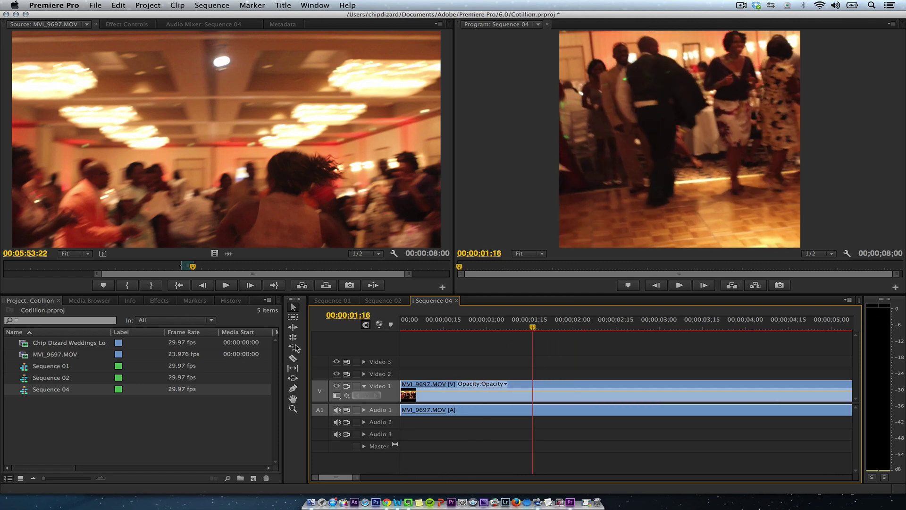
{"action": "left_click", "coordinate": [381, 301]}
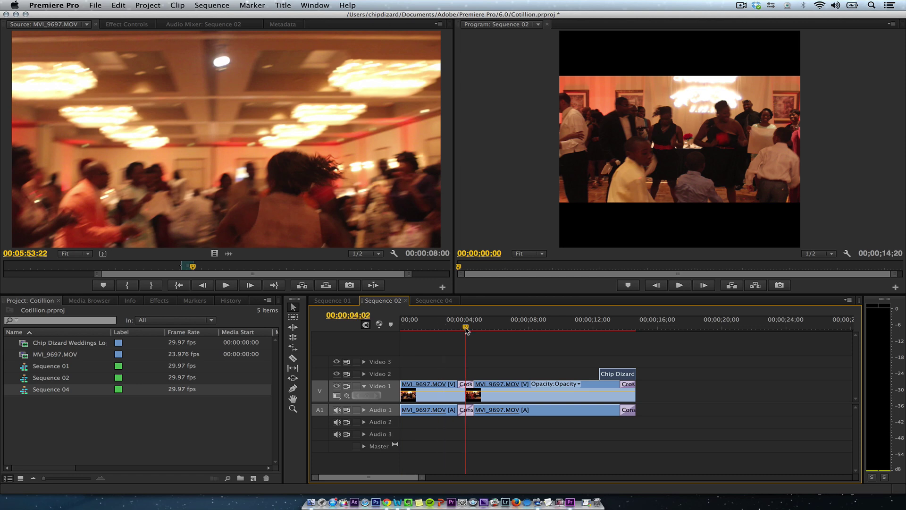
{"action": "left_click", "coordinate": [431, 301]}
{"action": "left_click_drag", "start_coordinate": [452, 324], "coordinate": [432, 325]}
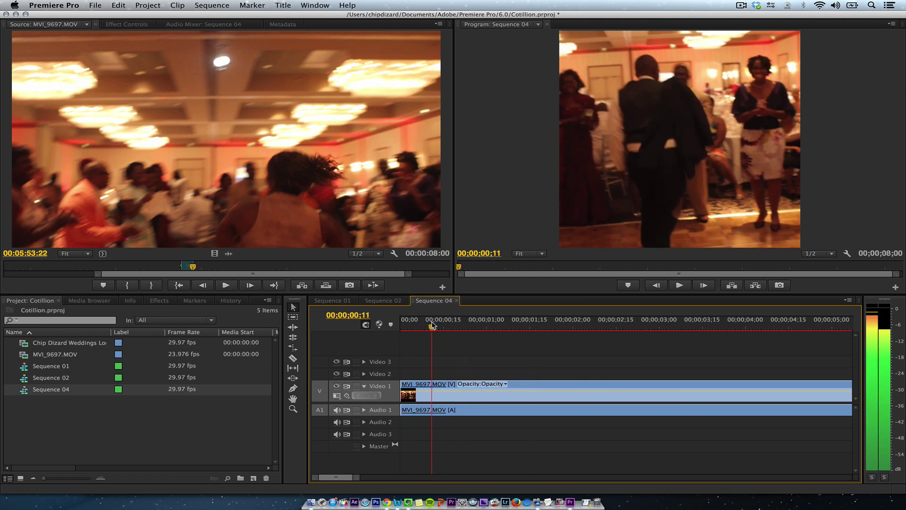
Set the Motion Scale of the MVI_9697.MOV clip in Sequence 04 to 52 and check its framing.
{"action": "left_click", "coordinate": [439, 384]}
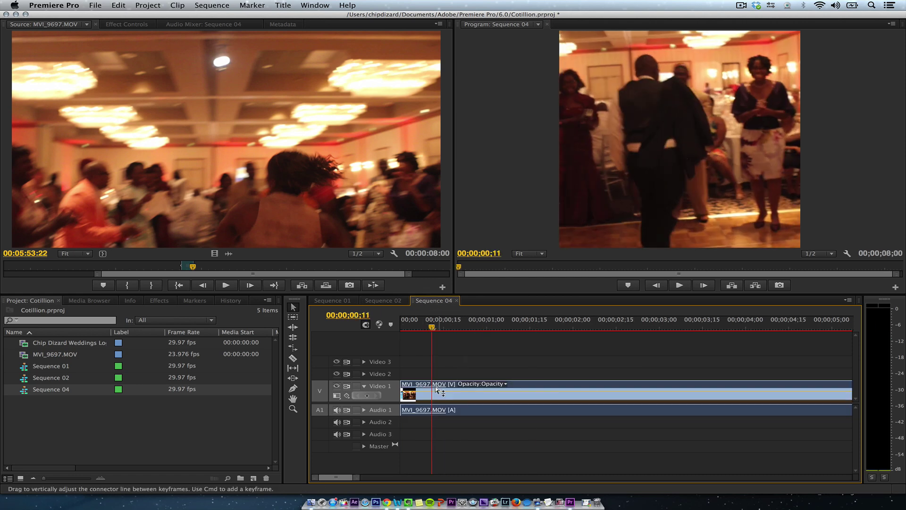
{"action": "left_click", "coordinate": [126, 26]}
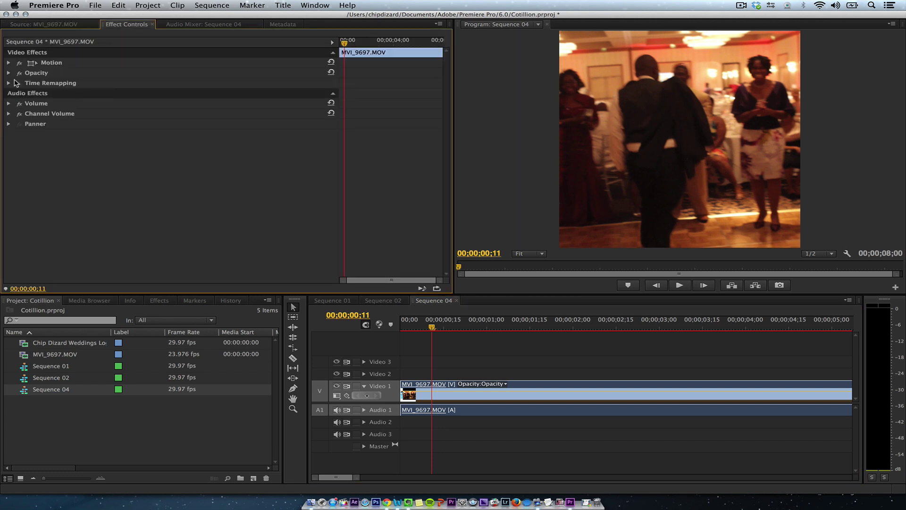
{"action": "left_click", "coordinate": [9, 63]}
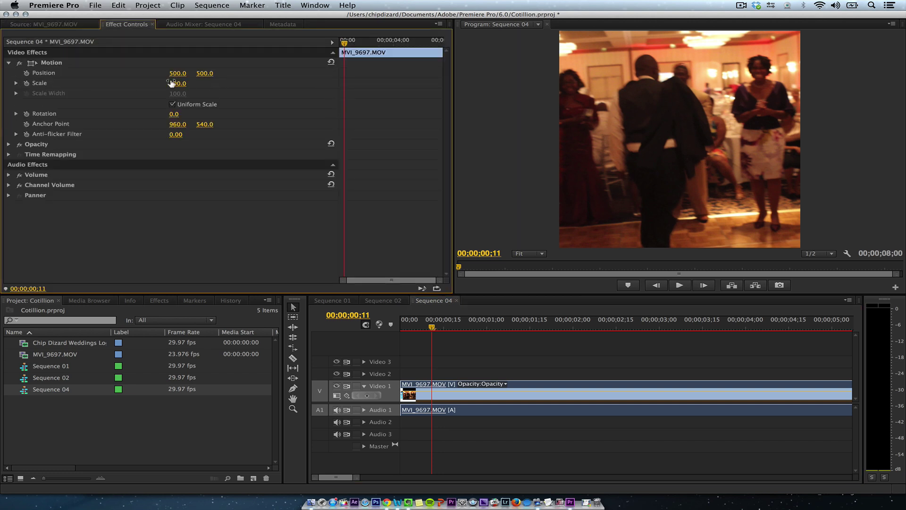
{"action": "left_click_drag", "start_coordinate": [174, 83], "coordinate": [152, 83]}
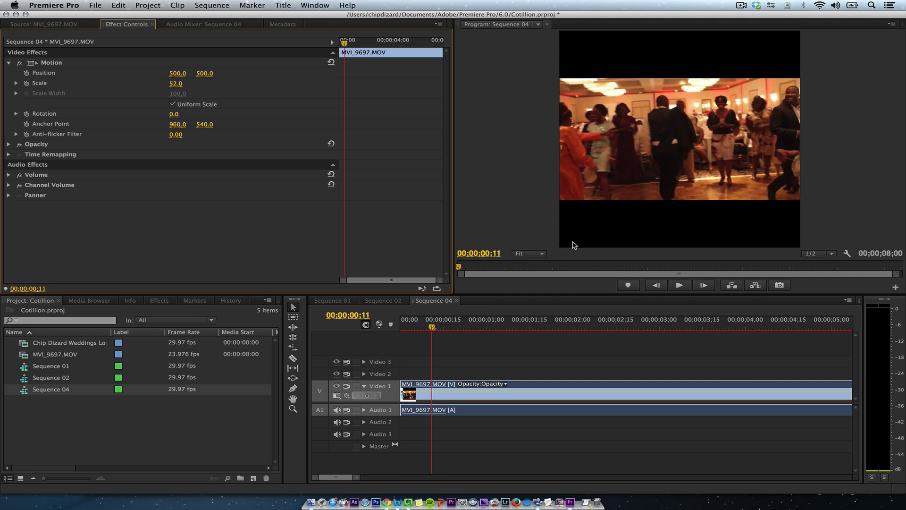
{"action": "left_click_drag", "start_coordinate": [522, 324], "coordinate": [445, 325]}
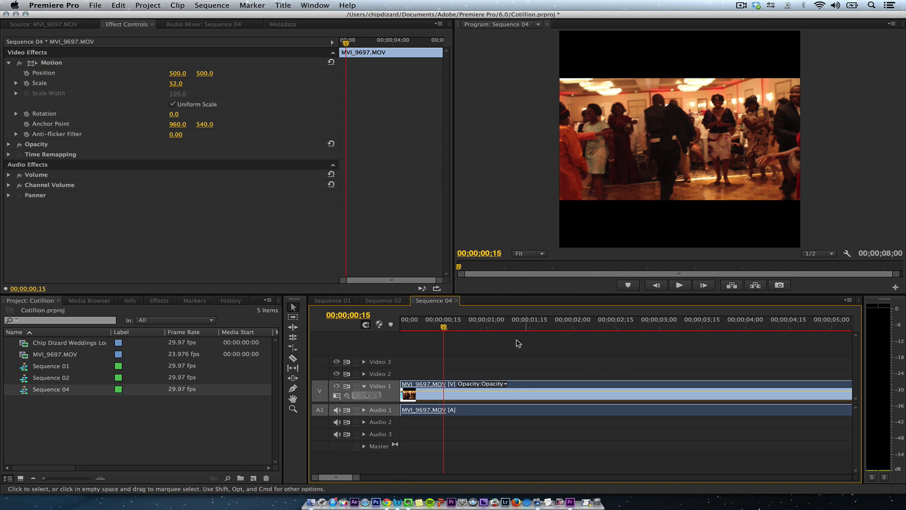
Review the finished edit in Sequence 02, including the clip transition, the closing logo animation and the end point.
{"action": "left_click", "coordinate": [383, 300]}
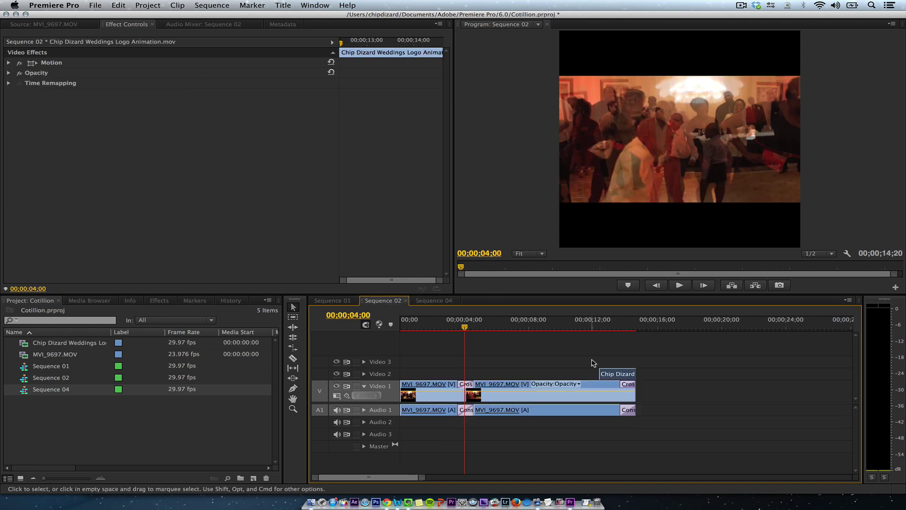
{"action": "left_click_drag", "start_coordinate": [628, 327], "coordinate": [617, 328]}
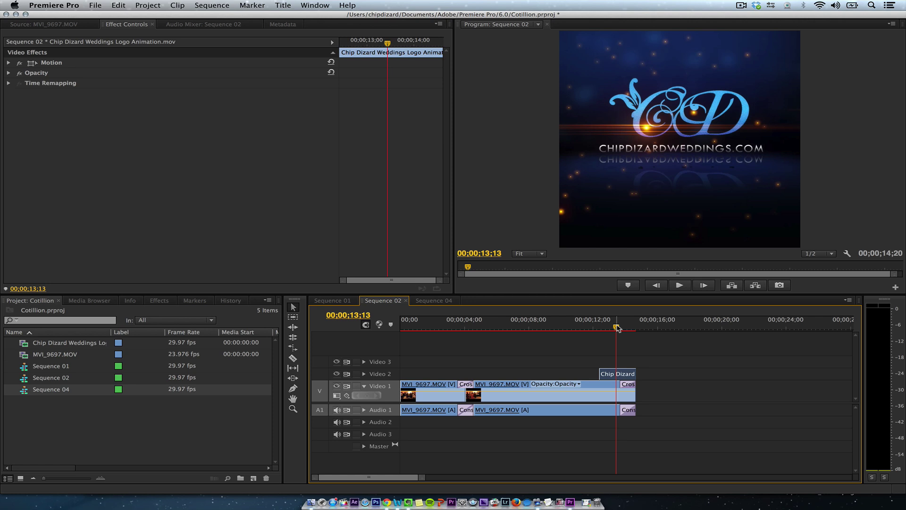
{"action": "left_click", "coordinate": [97, 5]}
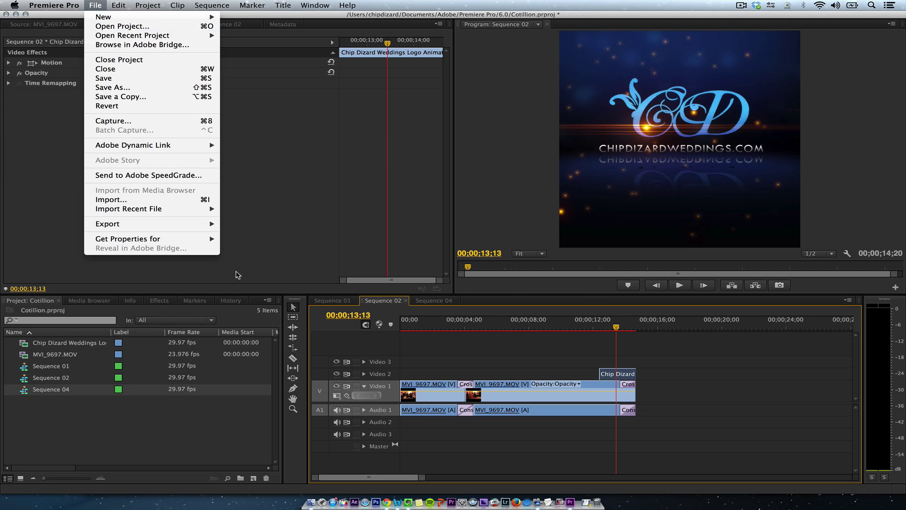
{"action": "left_click", "coordinate": [466, 338]}
{"action": "left_click", "coordinate": [452, 324]}
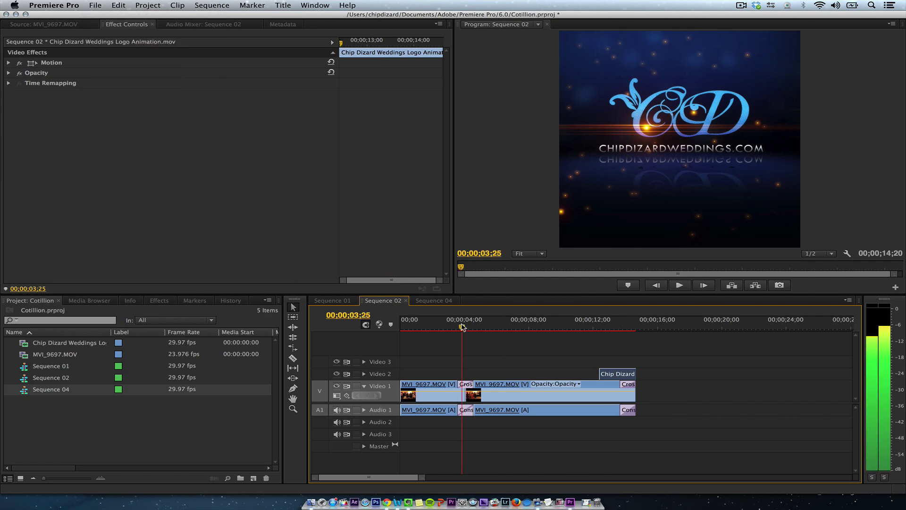
{"action": "left_click_drag", "start_coordinate": [634, 332], "coordinate": [637, 327]}
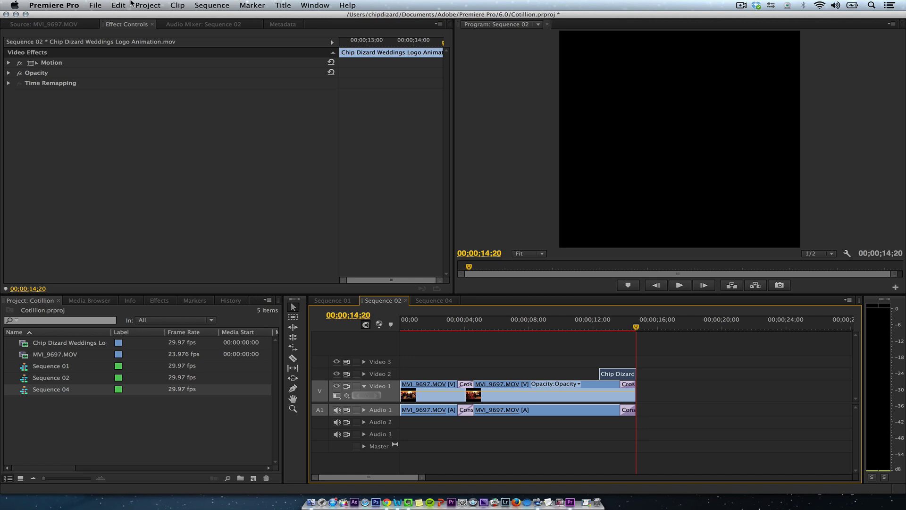
Open the media export settings for Sequence 02.
{"action": "left_click", "coordinate": [96, 6]}
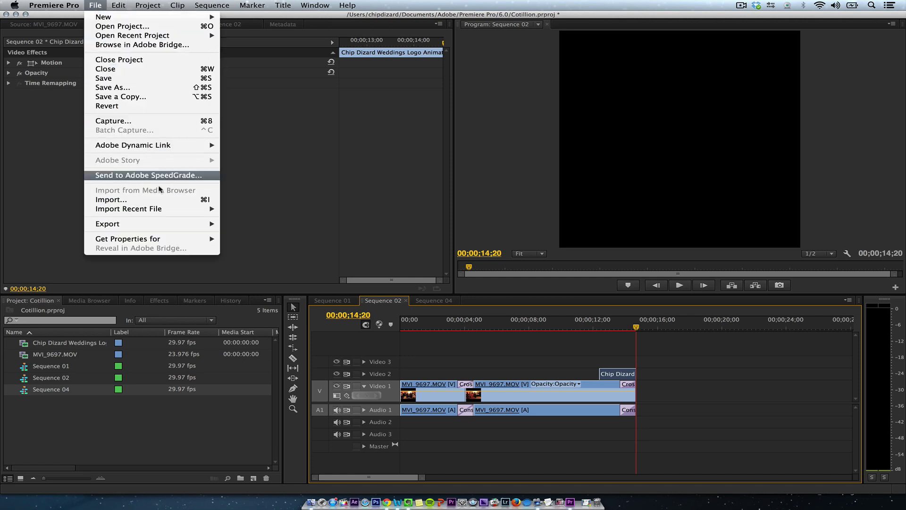
{"action": "mouse_move", "coordinate": [168, 223]}
{"action": "left_click", "coordinate": [232, 224]}
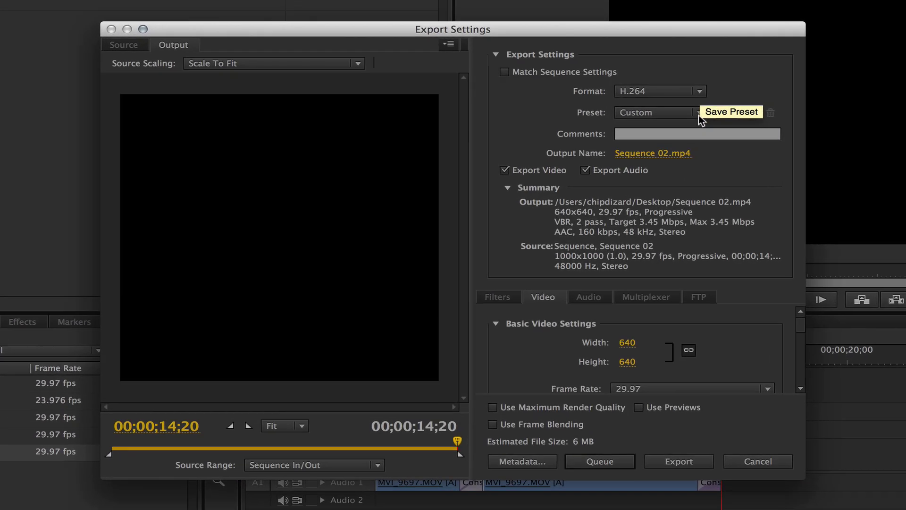
Apply the Instagram Video preset to the H.264 export and check its target and maximum bitrate settings.
{"action": "left_click", "coordinate": [621, 158]}
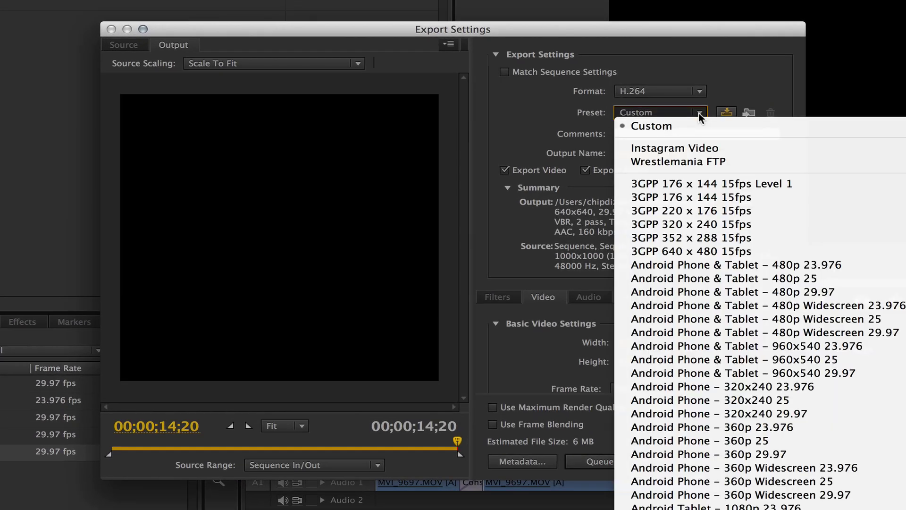
{"action": "left_click", "coordinate": [741, 86]}
{"action": "left_click", "coordinate": [701, 113]}
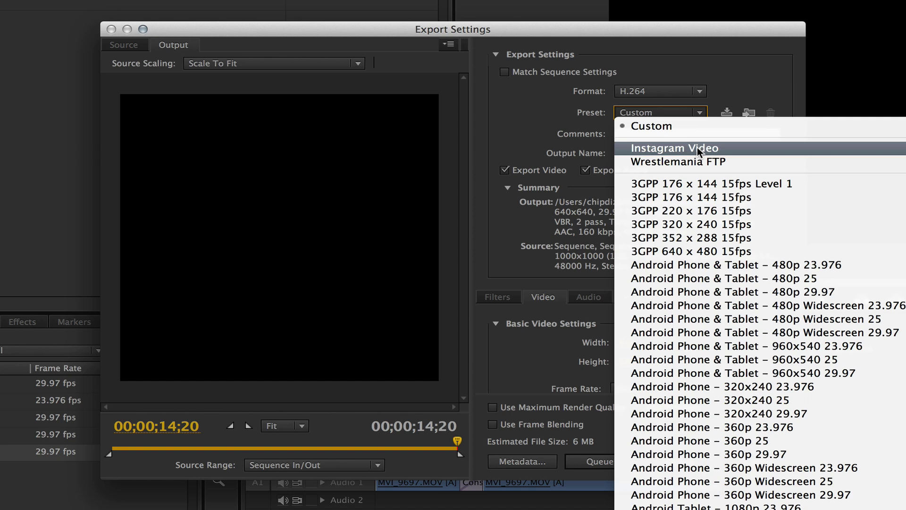
{"action": "left_click", "coordinate": [704, 163]}
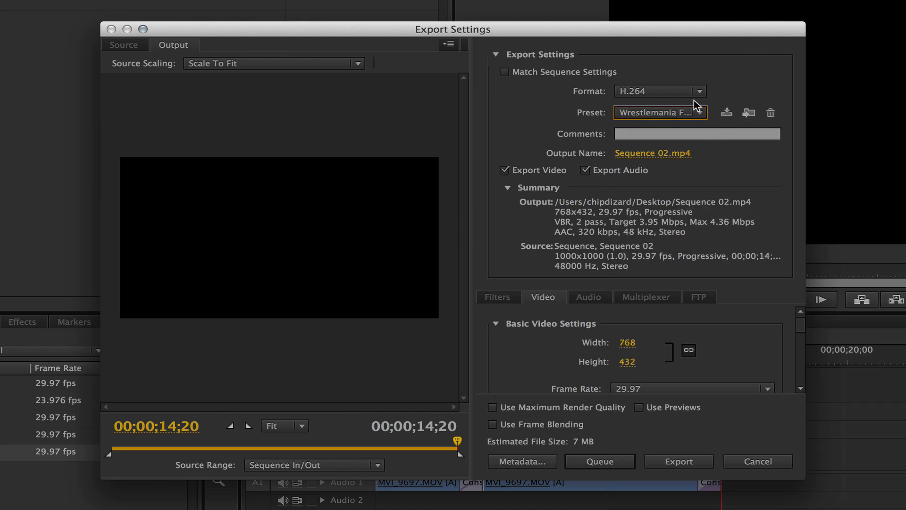
{"action": "left_click", "coordinate": [675, 113]}
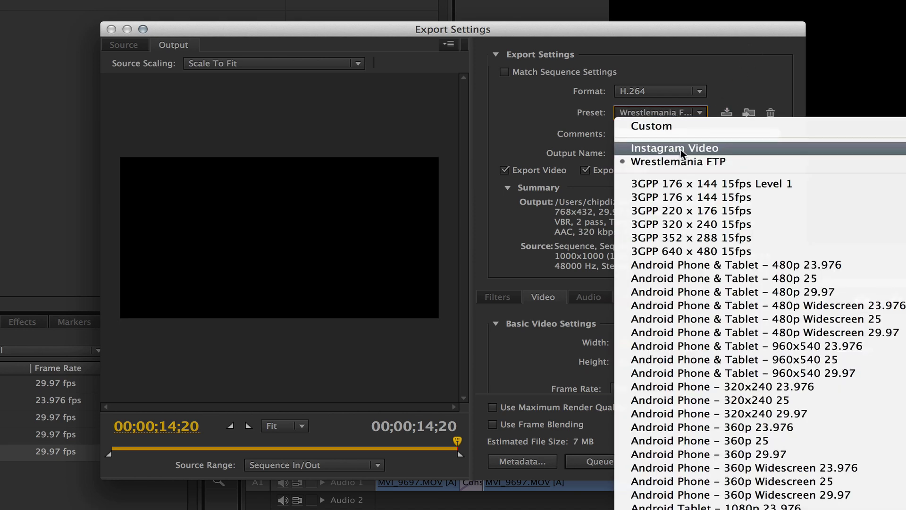
{"action": "left_click", "coordinate": [680, 149]}
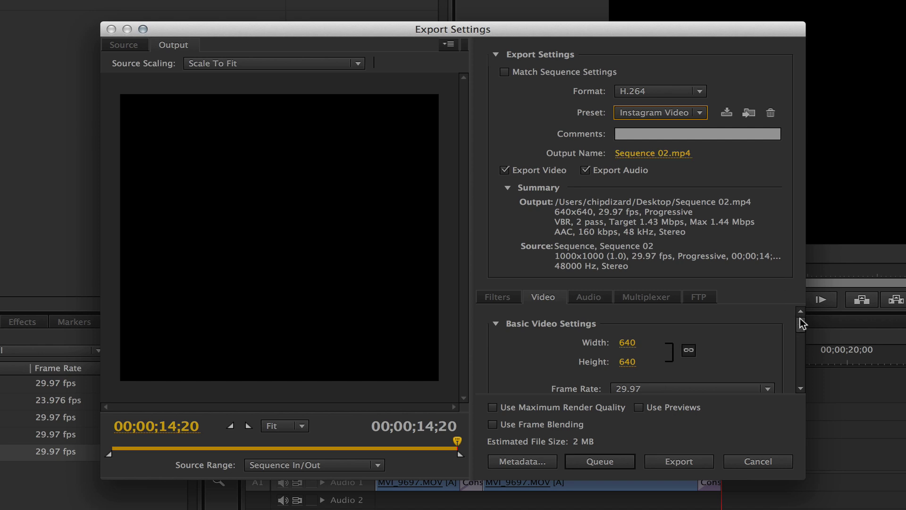
{"action": "left_click_drag", "start_coordinate": [799, 318], "coordinate": [800, 362]}
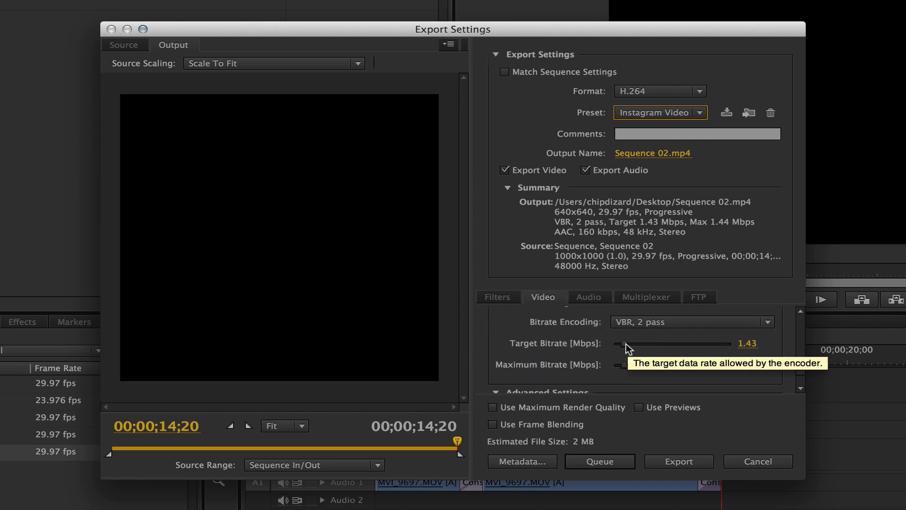
Raise the target bitrate to 2.9 Mbps and the maximum to 3.06 Mbps, and name the output file igtest2 on the Desktop.
{"action": "left_click_drag", "start_coordinate": [624, 344], "coordinate": [635, 344]}
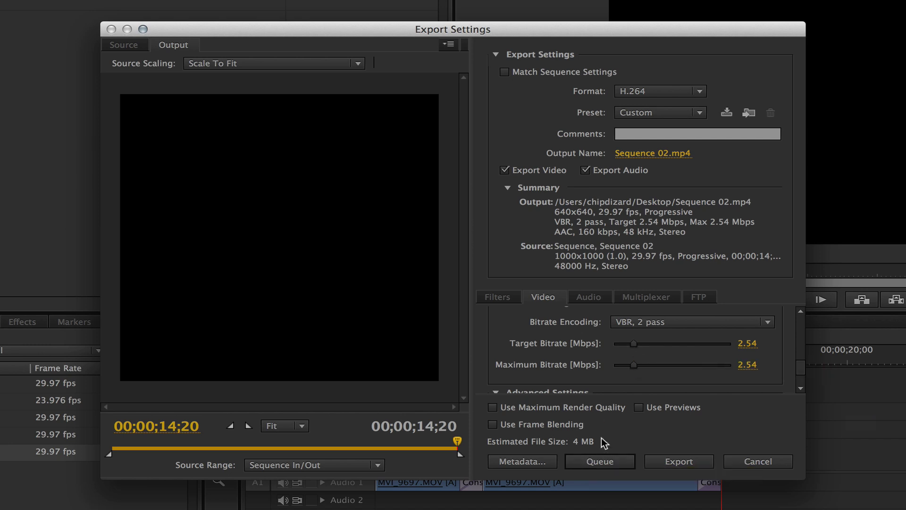
{"action": "mouse_move", "coordinate": [633, 365]}
{"action": "left_mouse_down"}
{"action": "mouse_move", "coordinate": [643, 365]}
{"action": "mouse_move", "coordinate": [635, 361]}
{"action": "left_mouse_up"}
{"action": "left_click", "coordinate": [669, 156]}
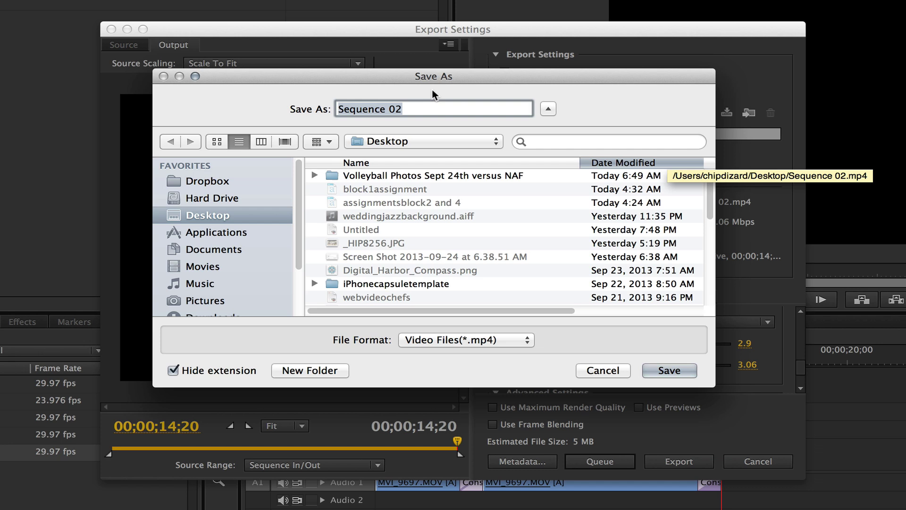
{"action": "type", "text": "igtest2"}
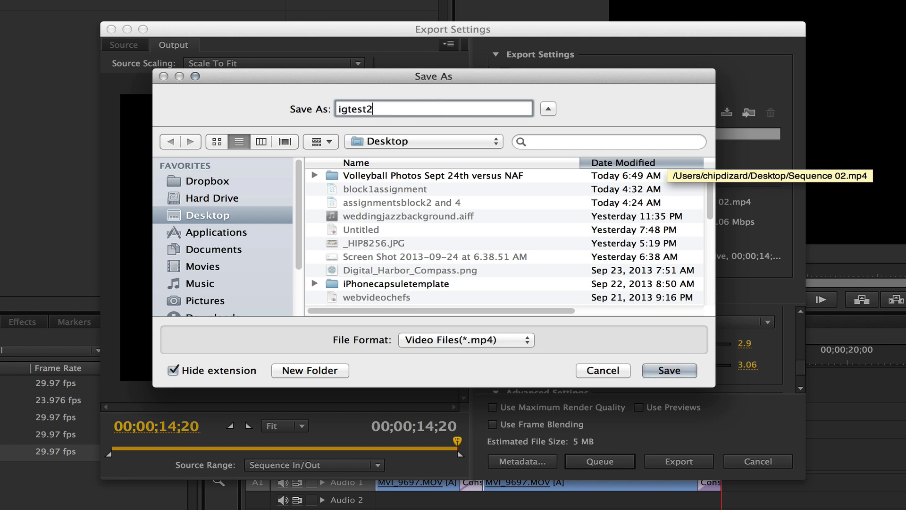
{"action": "key", "text": "Return"}
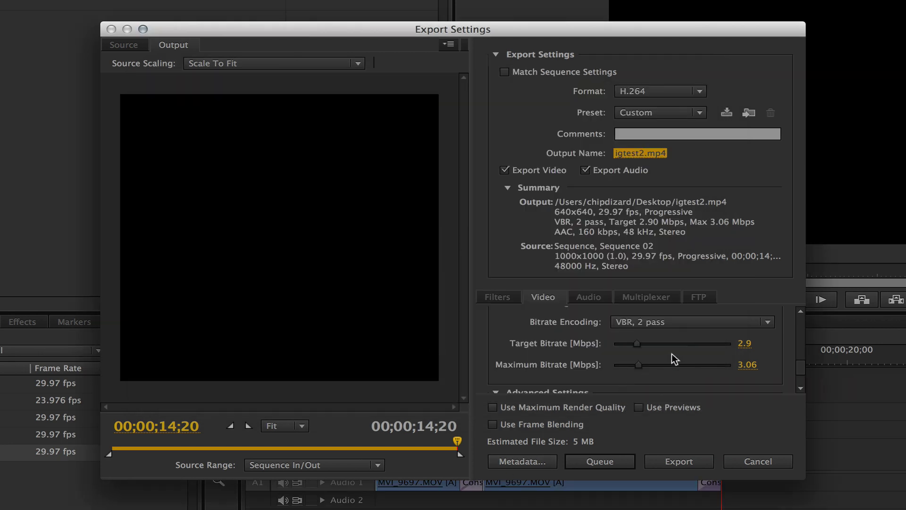
Check the bitrate encoding options, keep VBR, 2 pass, and export the video.
{"action": "left_click", "coordinate": [654, 321]}
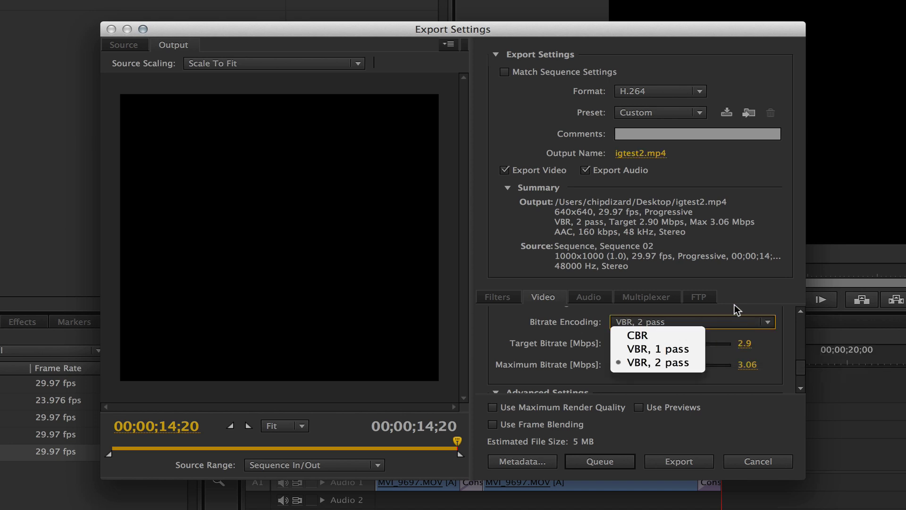
{"action": "left_click", "coordinate": [774, 261]}
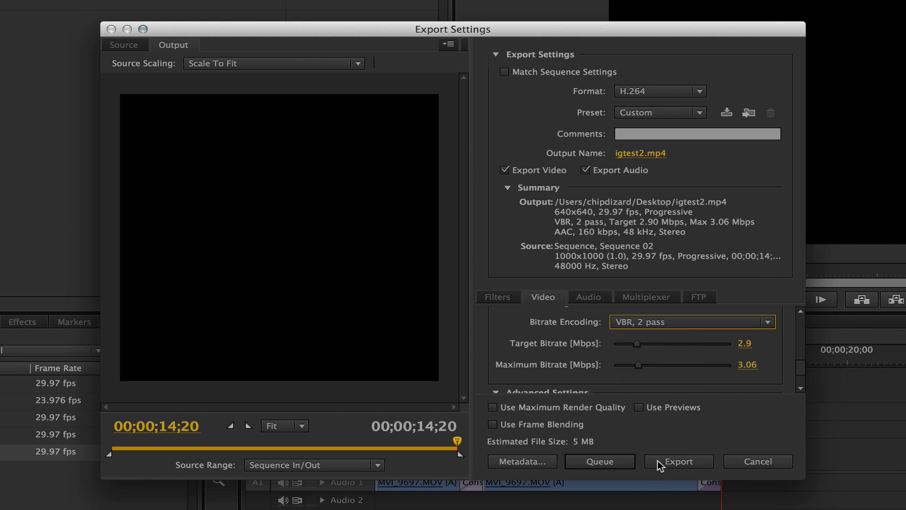
{"action": "left_click", "coordinate": [662, 462]}
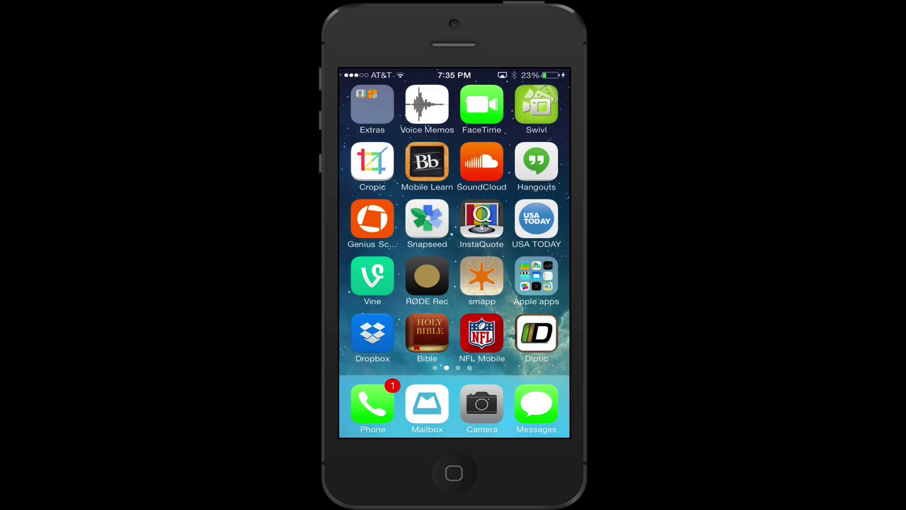
Switch to Dropbox on the phone and mark _igtest2.mp4 in the "! Files for Clie…d and Review" folder as a favorite.
{"action": "left_click", "coordinate": [372, 333]}
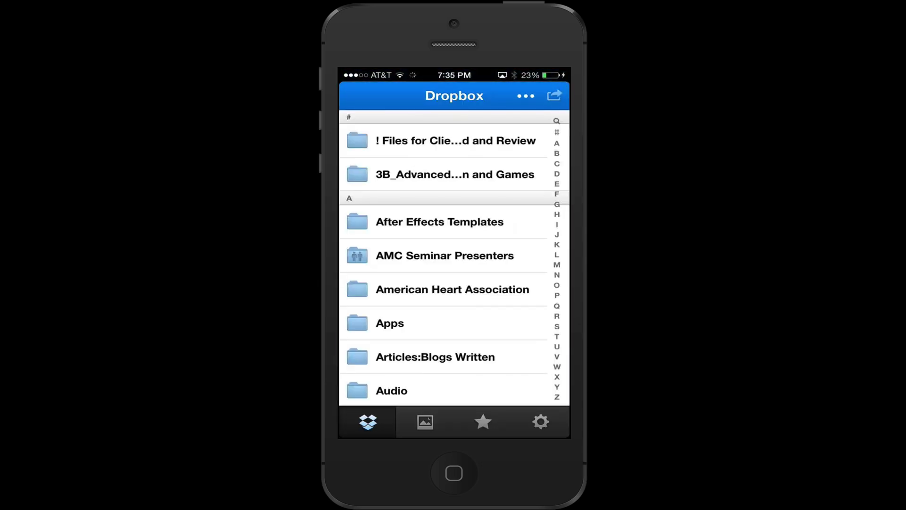
{"action": "left_click", "coordinate": [455, 140]}
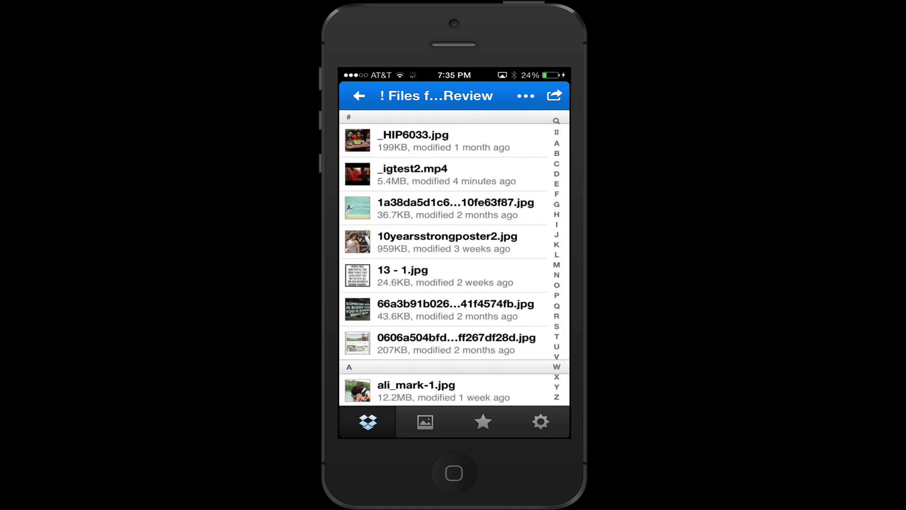
{"action": "left_click", "coordinate": [425, 175]}
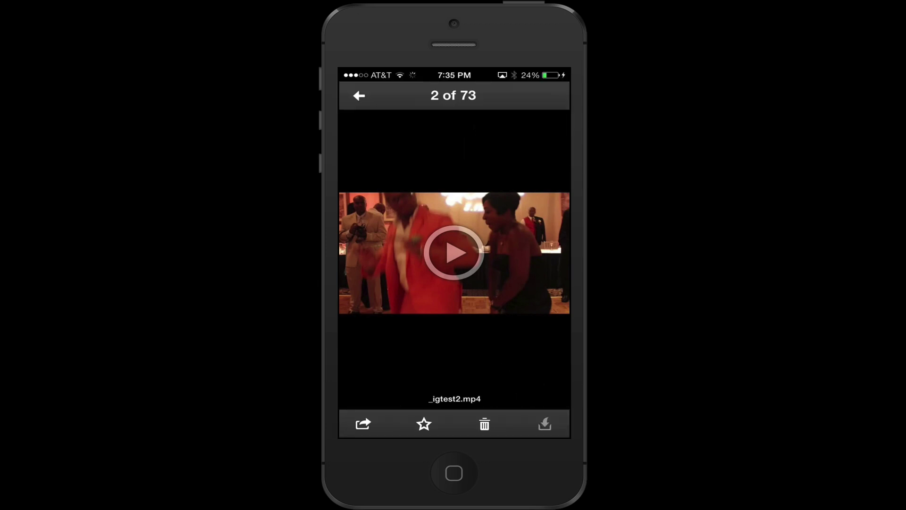
{"action": "left_click", "coordinate": [424, 423]}
{"action": "left_click", "coordinate": [359, 95]}
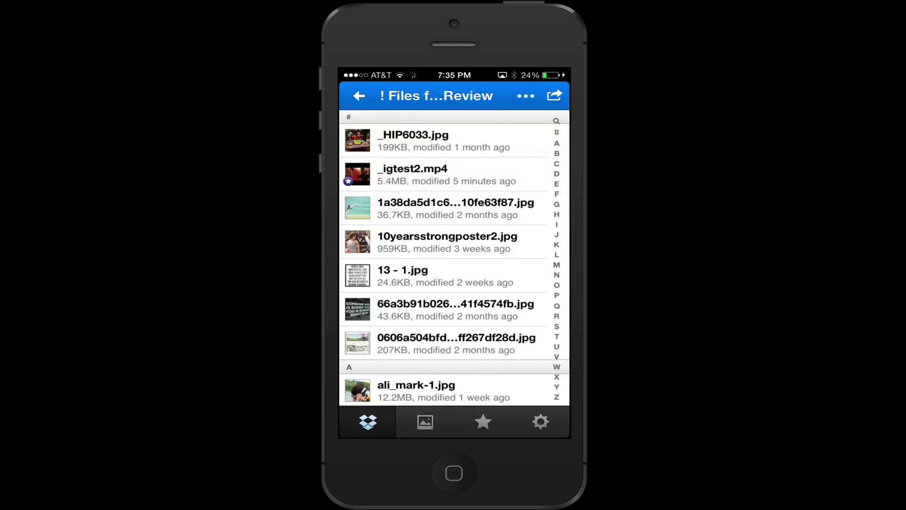
Open _igtest2.mp4 from the Dropbox favorites and save it to the phone's photo library.
{"action": "left_click", "coordinate": [482, 422]}
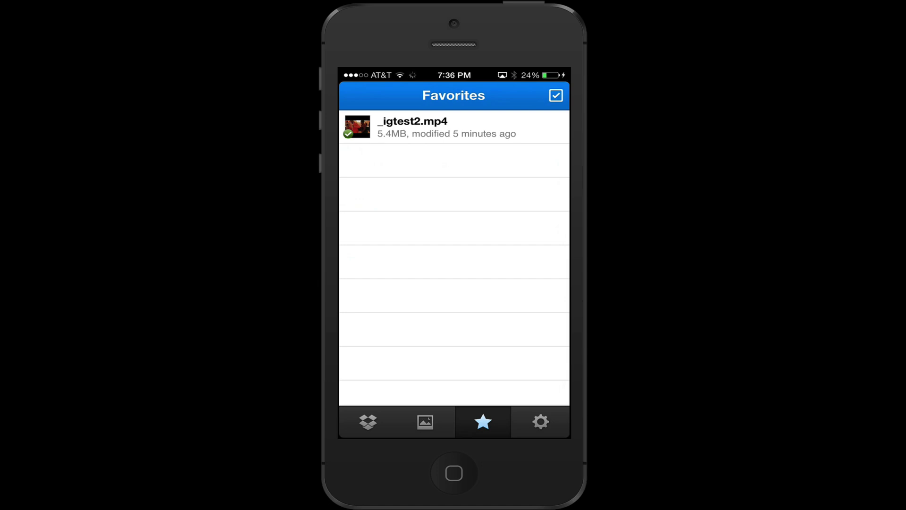
{"action": "left_click", "coordinate": [453, 127]}
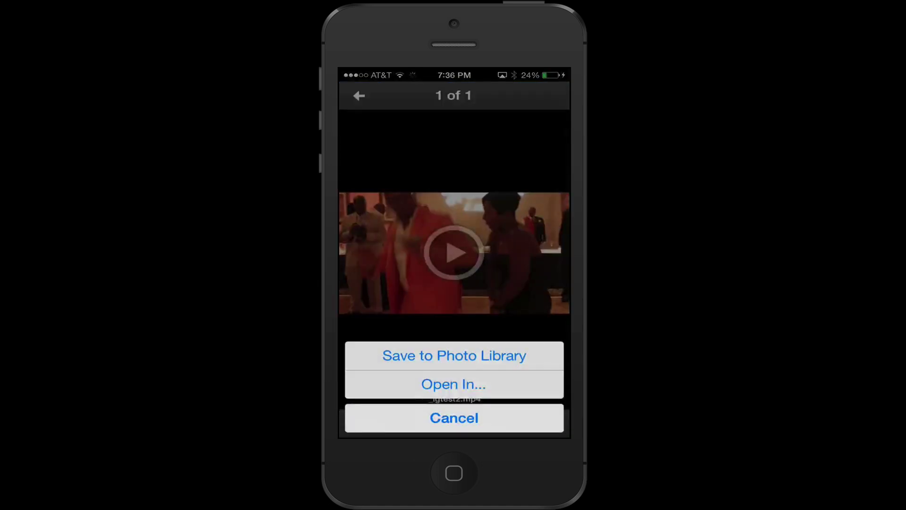
{"action": "left_click", "coordinate": [454, 355]}
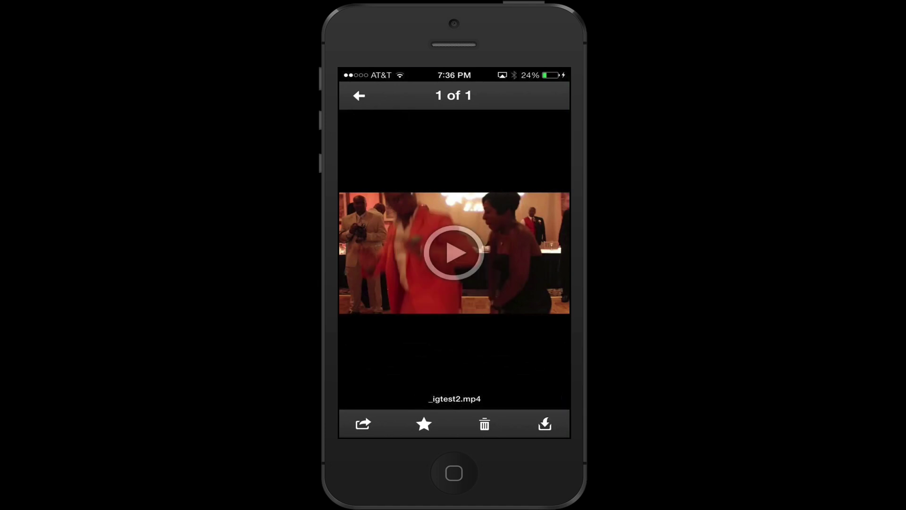
Switch to Instagram, start a new post with the saved 0:15 dance video from the photo library, and continue past video selection.
{"action": "left_click", "coordinate": [454, 472]}
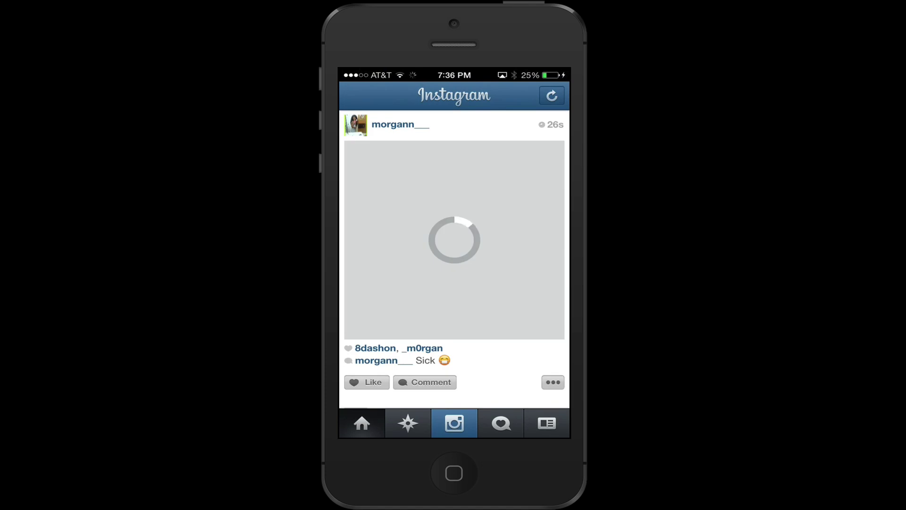
{"action": "left_click", "coordinate": [454, 423]}
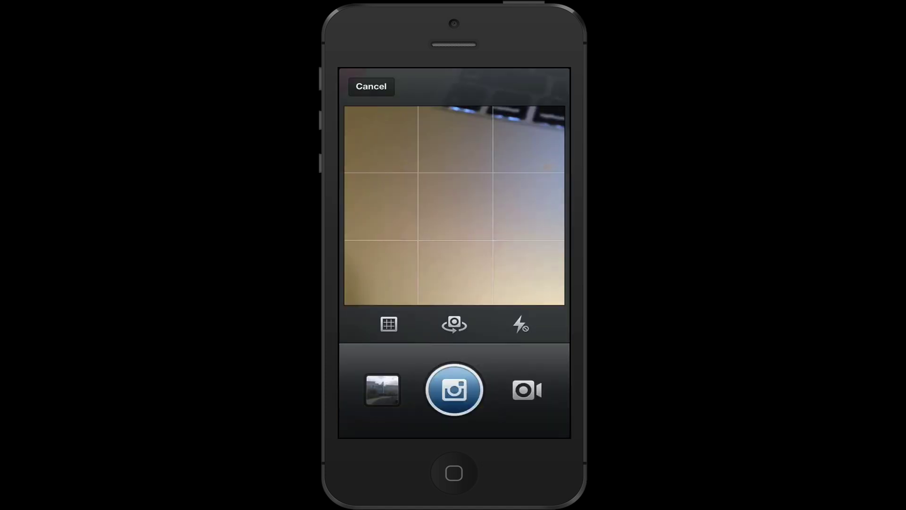
{"action": "left_click", "coordinate": [383, 395]}
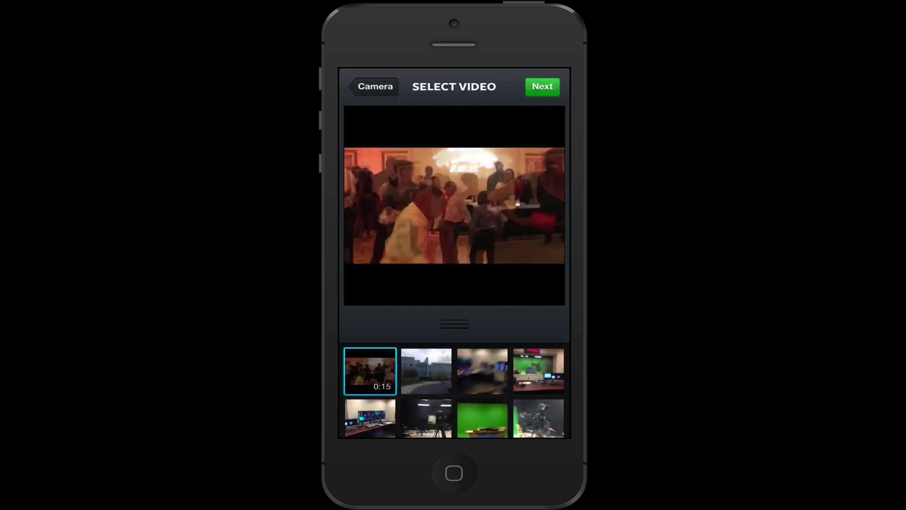
{"action": "left_click", "coordinate": [543, 86]}
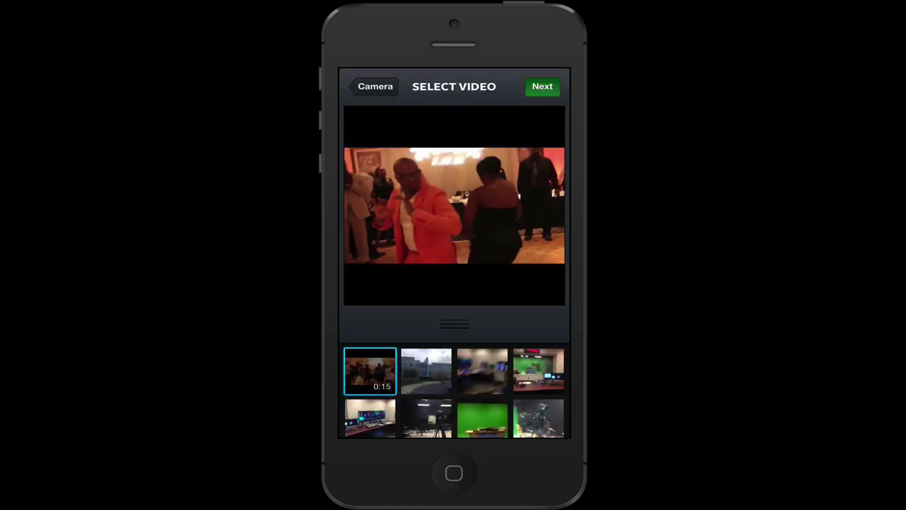